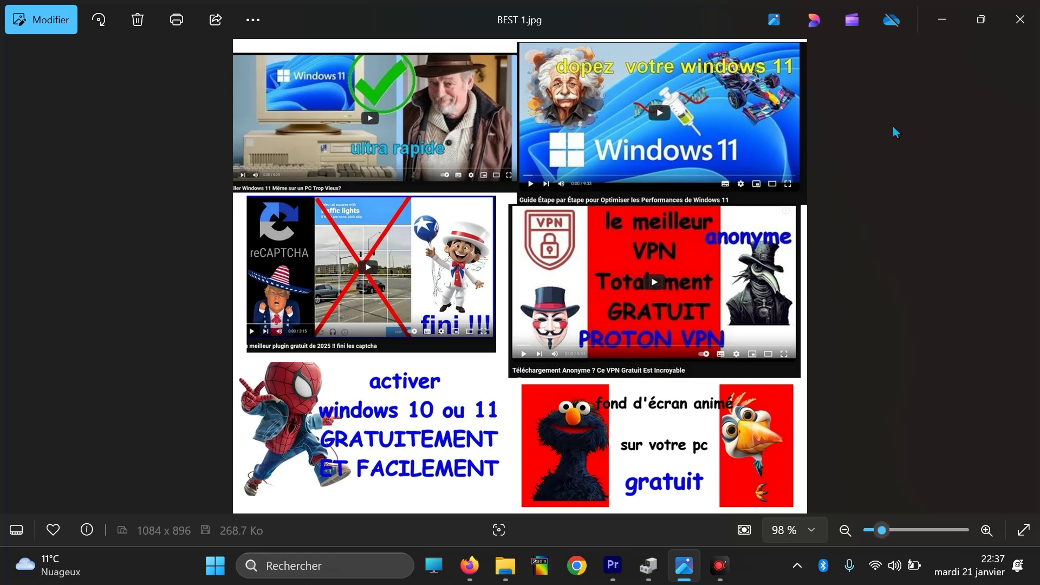
Step: Minimize the BEST 1.jpg image and set the subscribed channel's notifications to Toutes on the YouTube video page in Firefox
{"action": "left_click", "coordinate": [942, 19]}
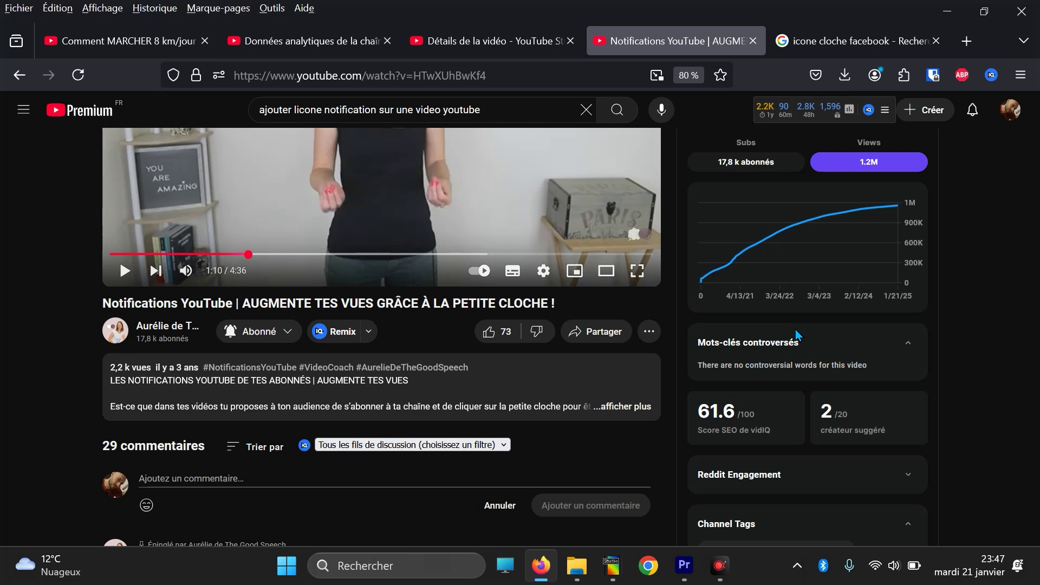
{"action": "left_click", "coordinate": [241, 337]}
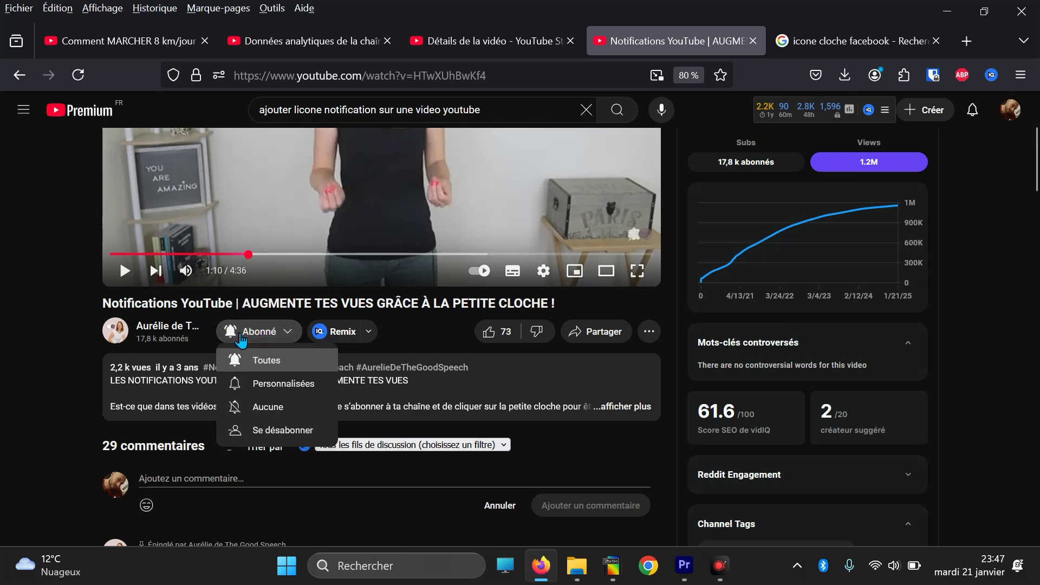
{"action": "left_click", "coordinate": [279, 368]}
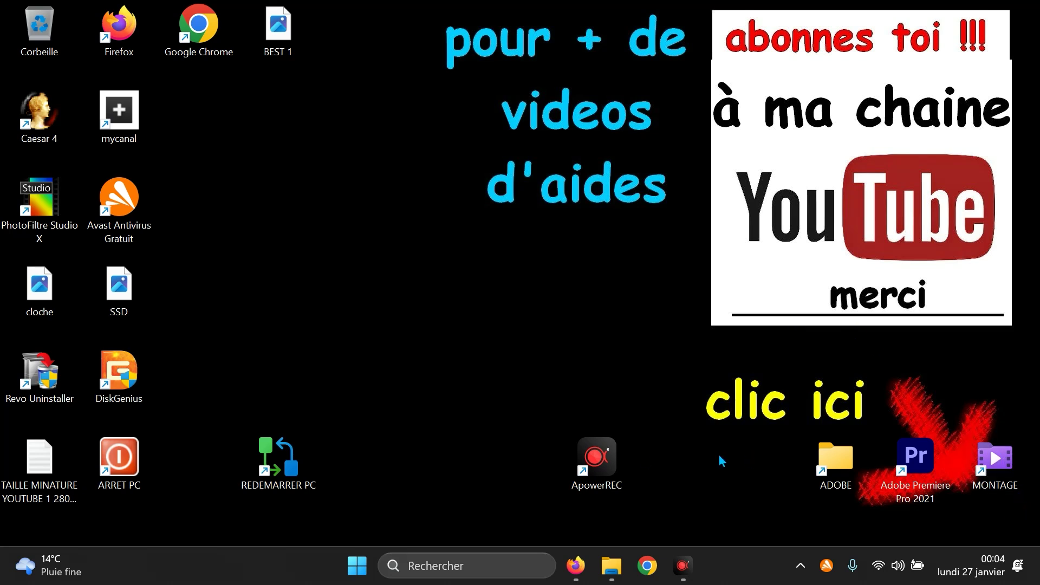
Step: Search Windows for regedit and open the Éditeur du Registre
{"action": "left_click", "coordinate": [475, 572]}
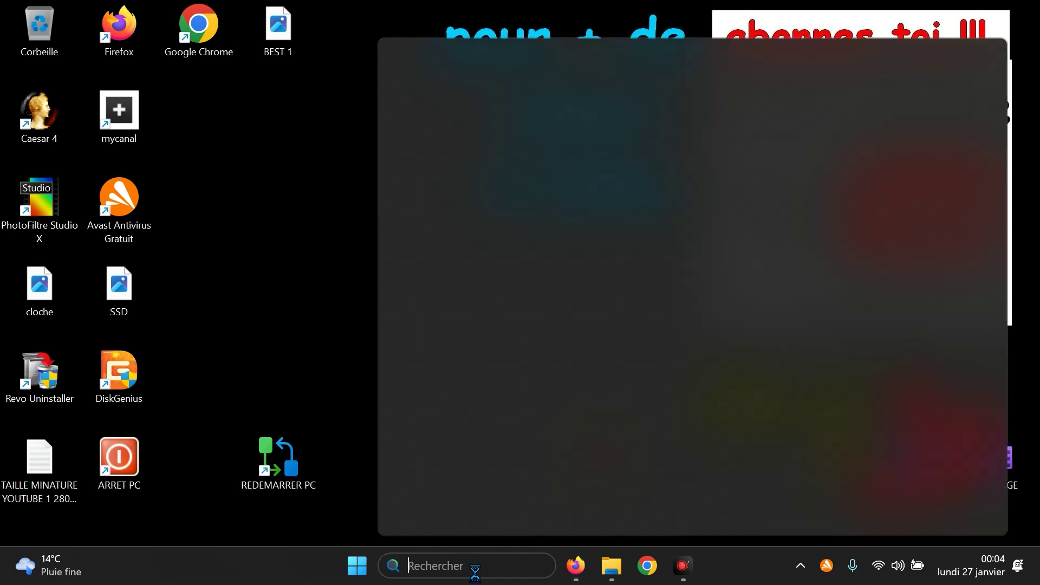
{"action": "type", "text": "rege"}
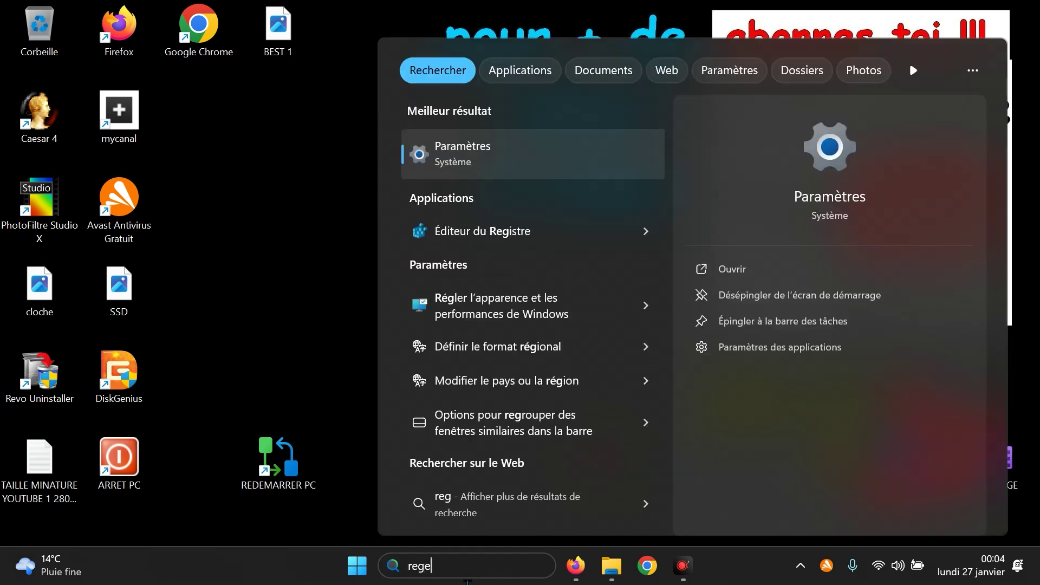
{"action": "type", "text": "dit"}
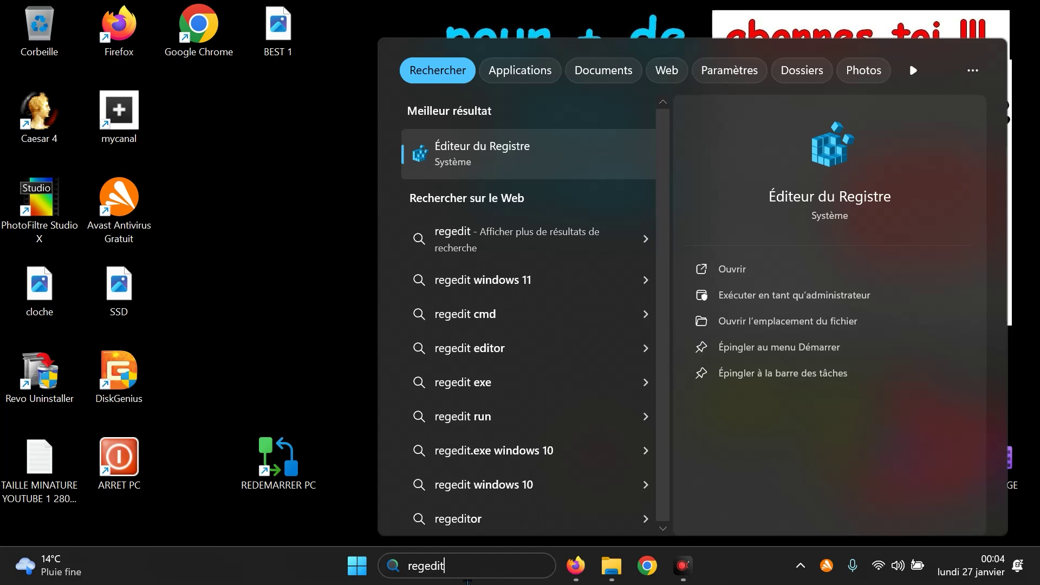
{"action": "left_click", "coordinate": [515, 149]}
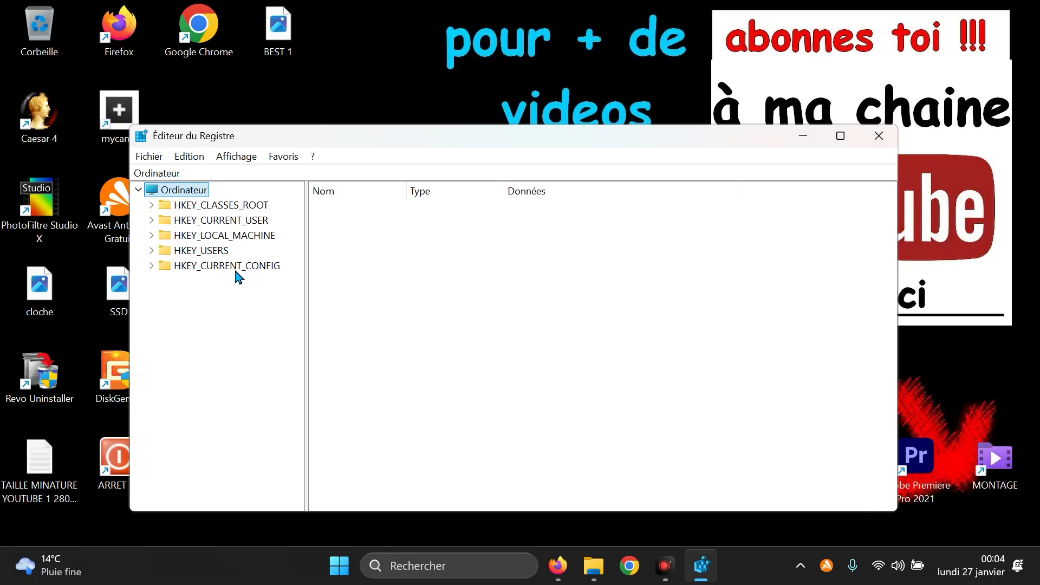
Step: Open the registry key HKEY_USERS\.DEFAULT\Control Panel\Keyboard
{"action": "left_click", "coordinate": [152, 251]}
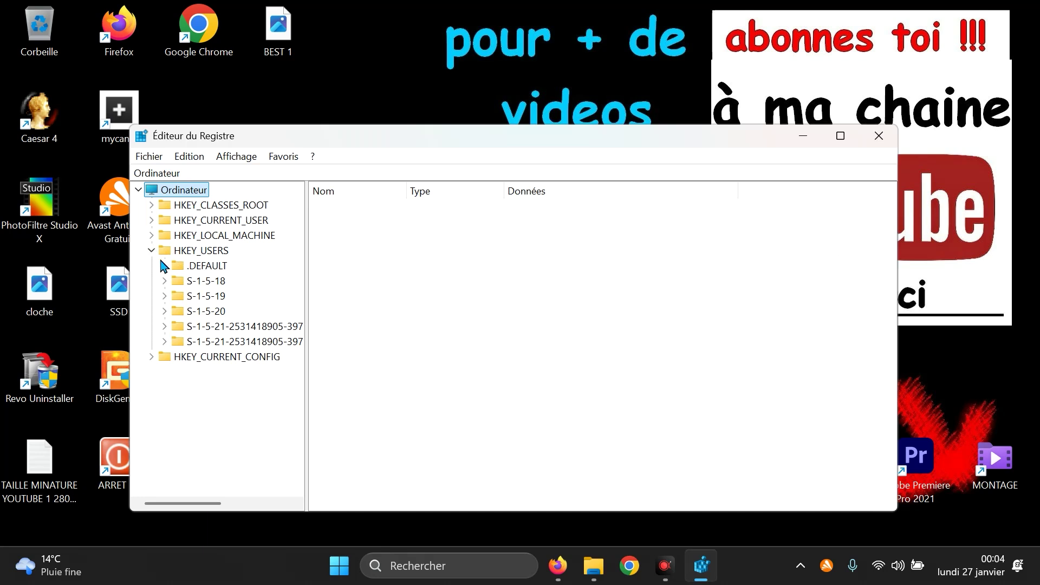
{"action": "left_click", "coordinate": [165, 266]}
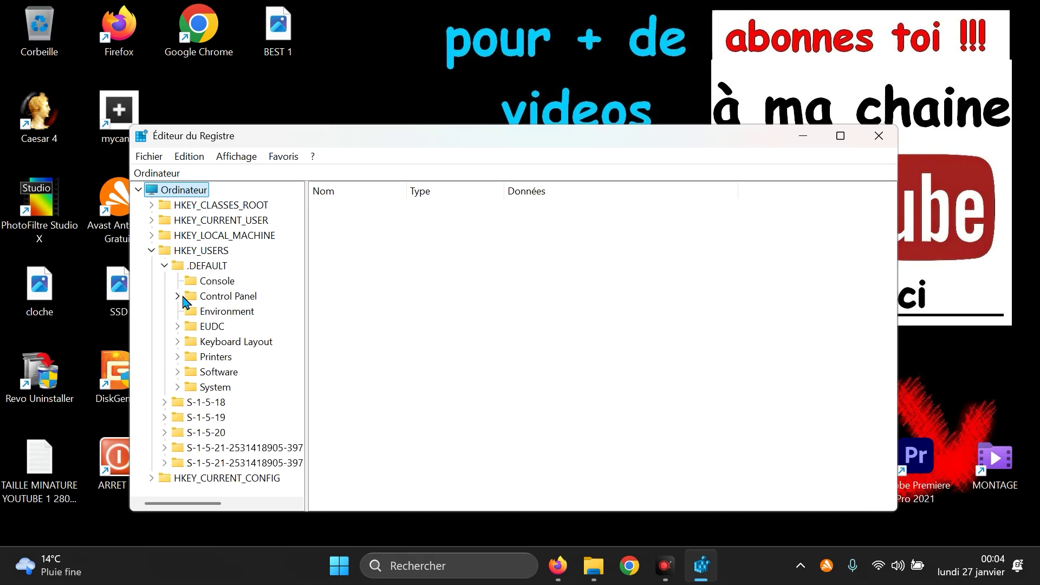
{"action": "left_click", "coordinate": [179, 297]}
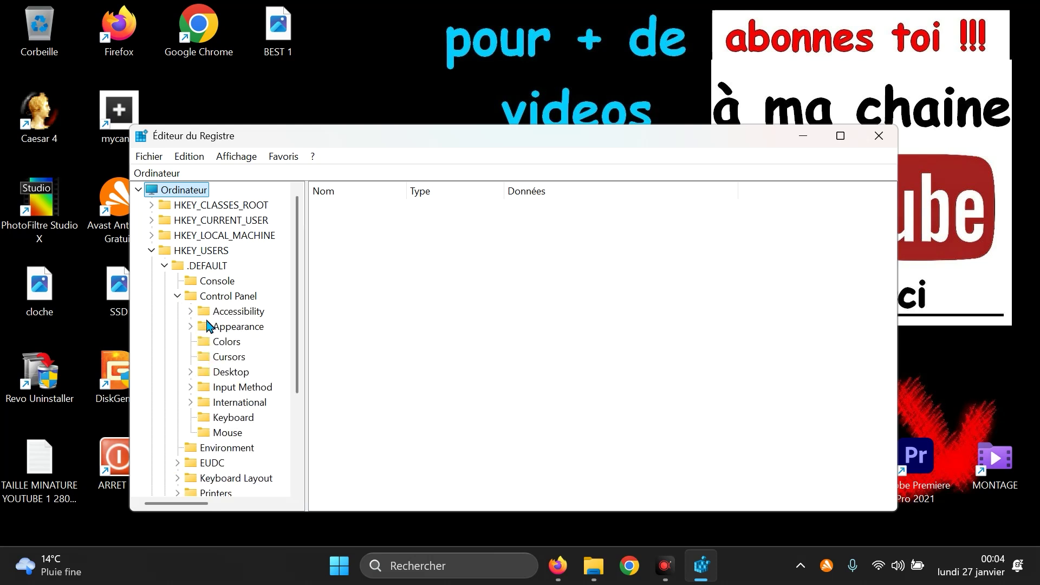
{"action": "left_click", "coordinate": [222, 421]}
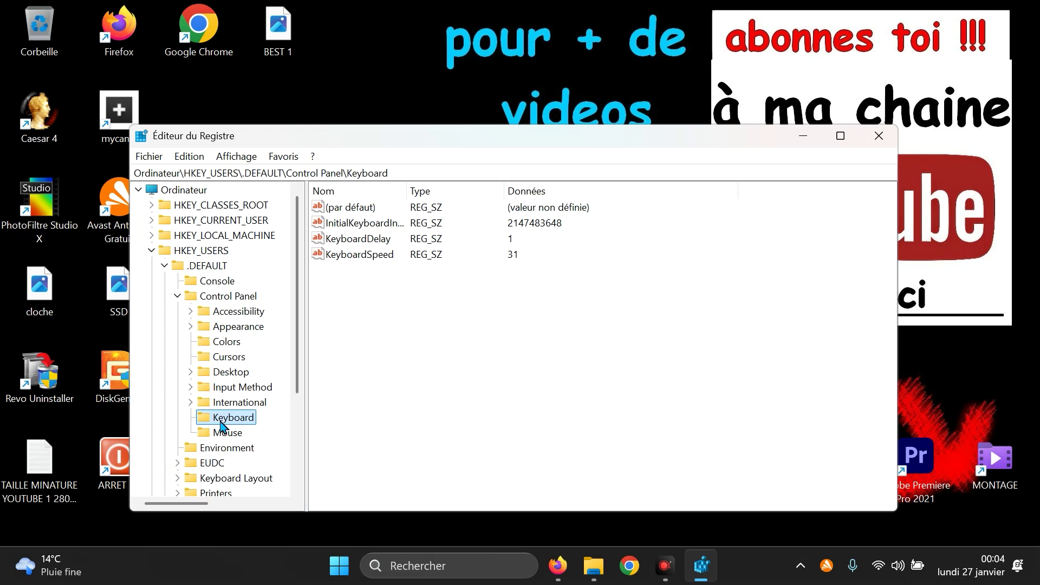
Step: Set the InitialKeyboardIndicators value to 2 in the .DEFAULT user's Keyboard key
{"action": "left_click", "coordinate": [382, 230]}
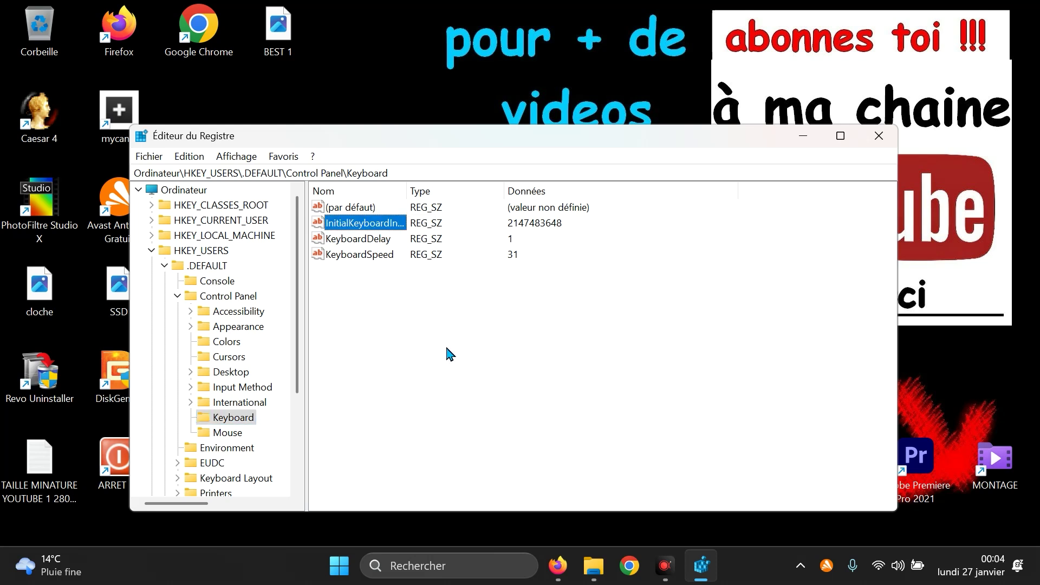
{"action": "left_click", "coordinate": [555, 227]}
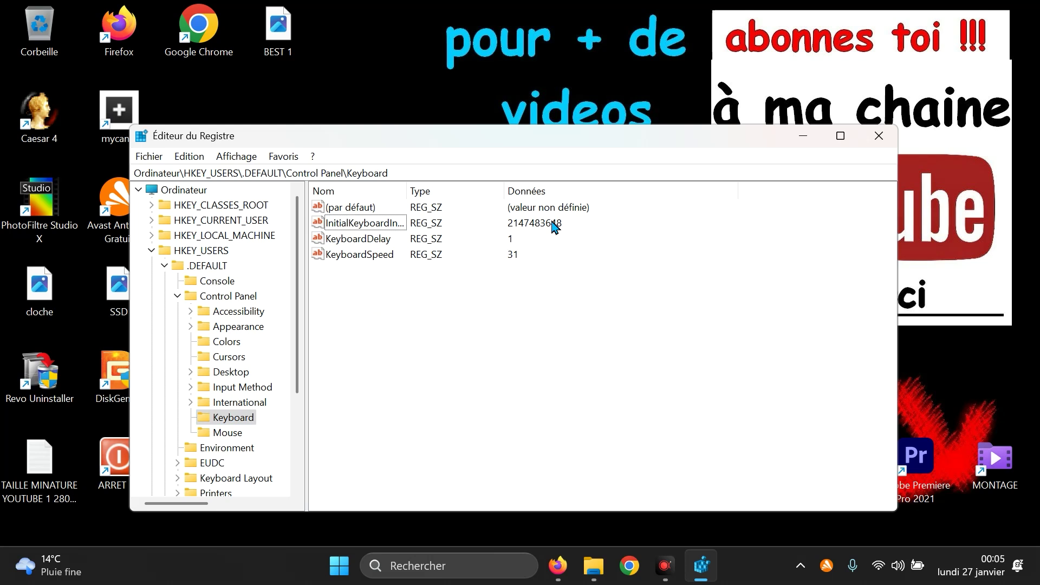
{"action": "left_click", "coordinate": [358, 230]}
{"action": "double_click", "coordinate": [358, 230]}
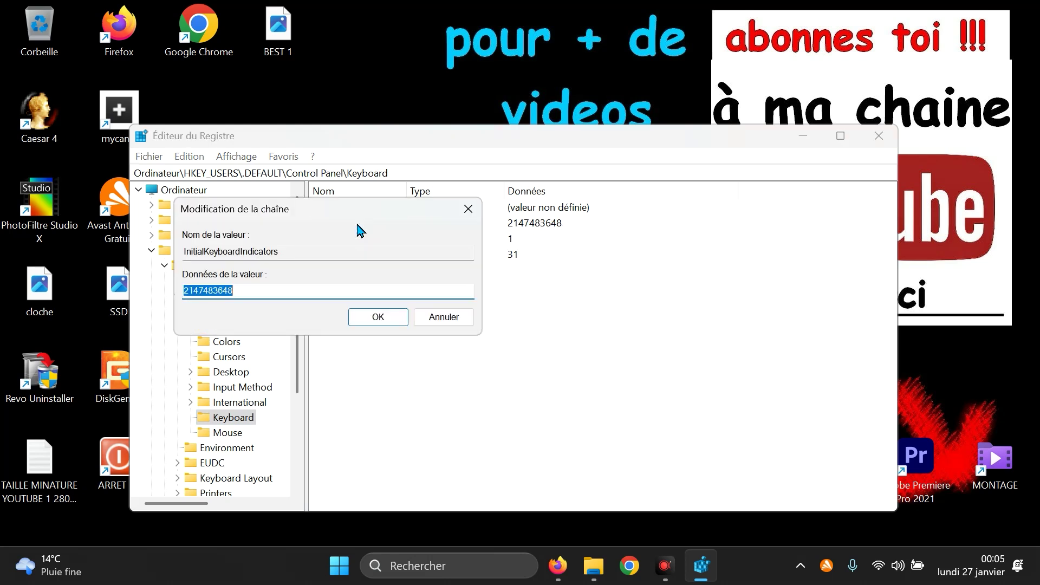
{"action": "key", "text": "BackSpace"}
{"action": "type", "text": "2"}
{"action": "left_click", "coordinate": [379, 319]}
{"action": "left_click", "coordinate": [379, 320]}
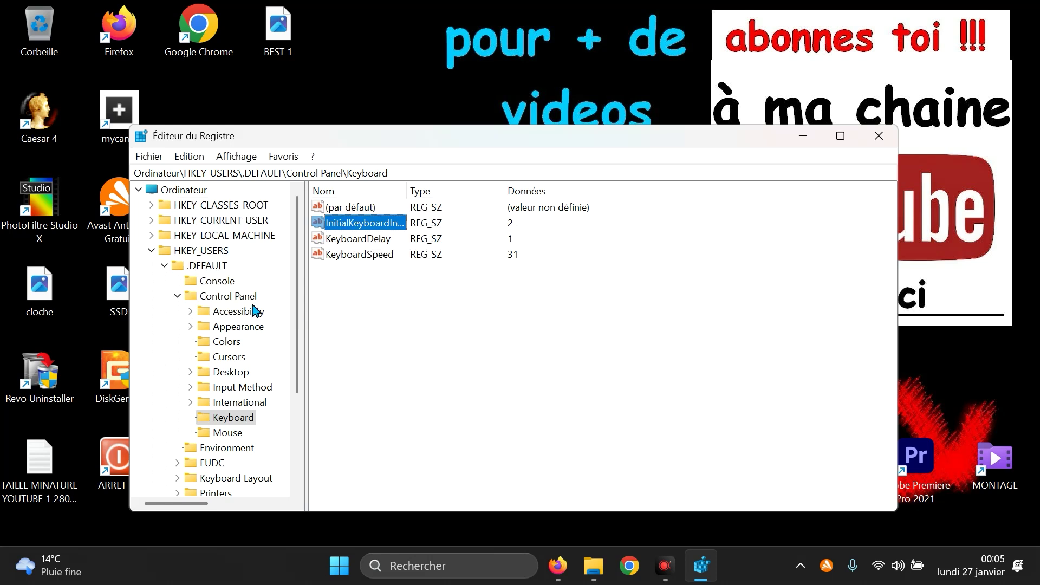
Step: Collapse the HKEY_USERS branch and open the key HKEY_CURRENT_USER\Control Panel\Keyboard
{"action": "left_click", "coordinate": [152, 252]}
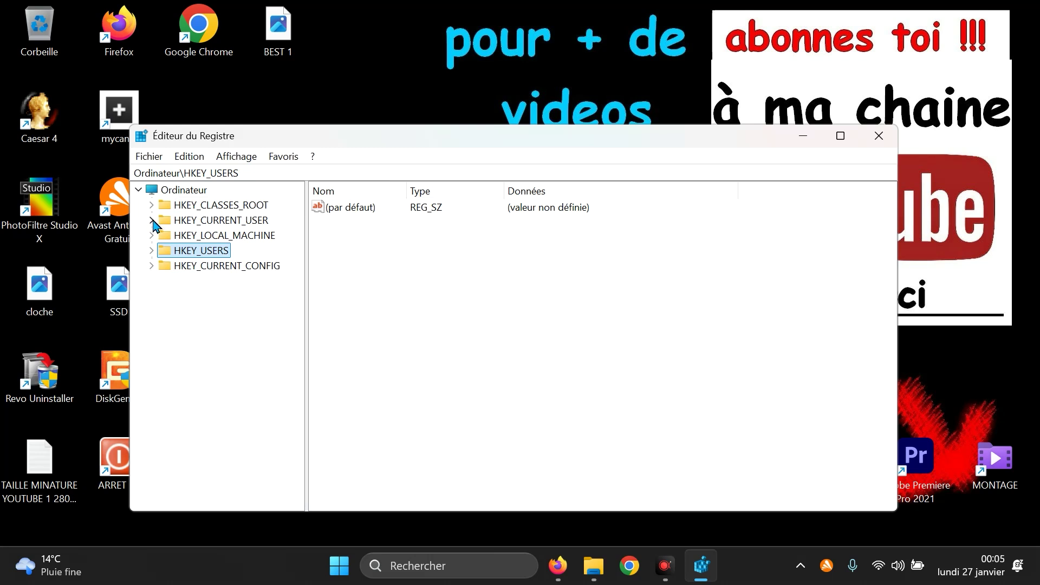
{"action": "left_click", "coordinate": [153, 220]}
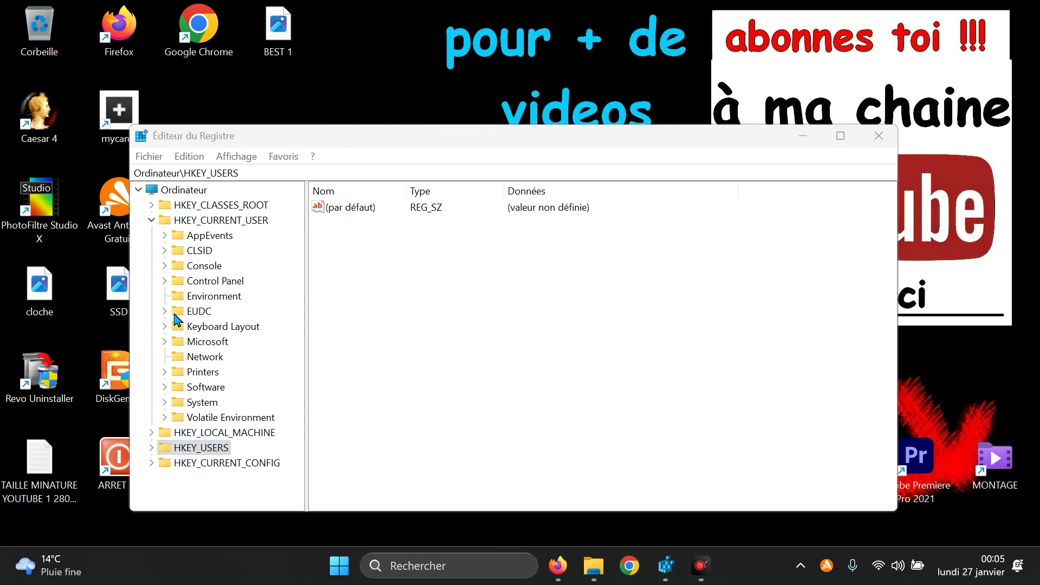
{"action": "left_click", "coordinate": [164, 282]}
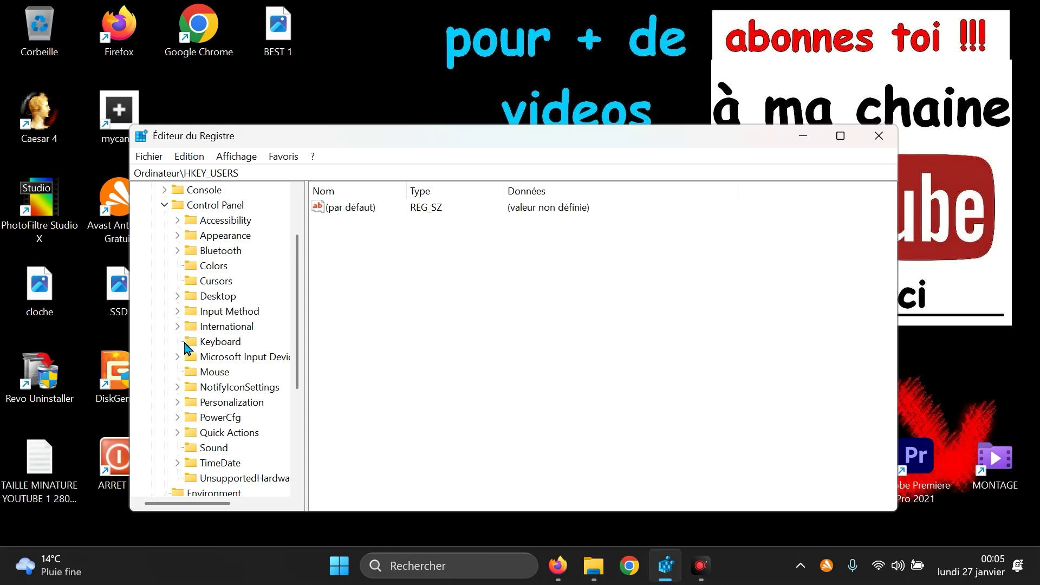
{"action": "left_click", "coordinate": [207, 347]}
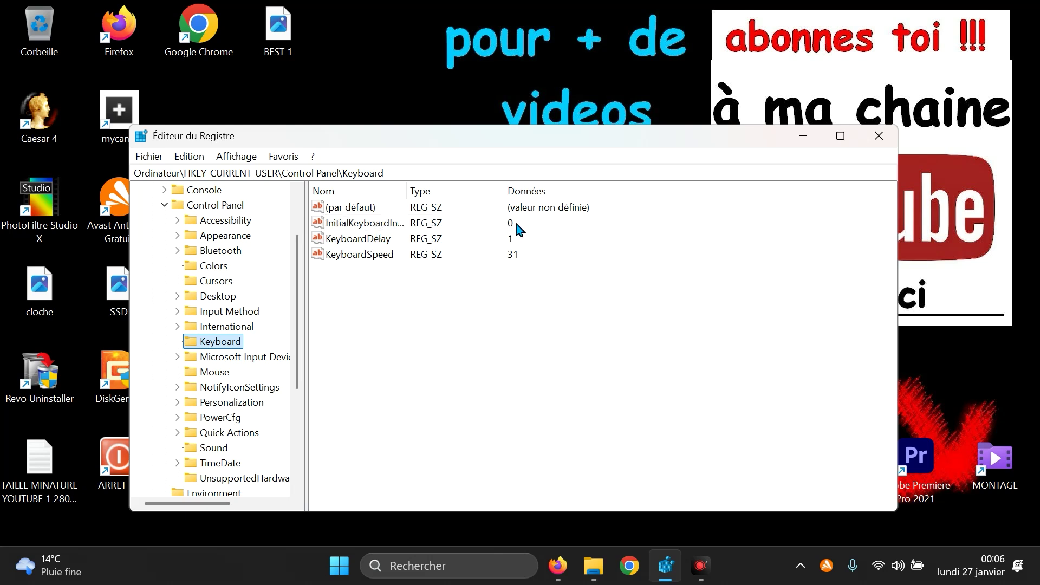
Step: Set InitialKeyboardIndicators to 2 in the current user's Keyboard key and close the registry editor
{"action": "double_click", "coordinate": [375, 225]}
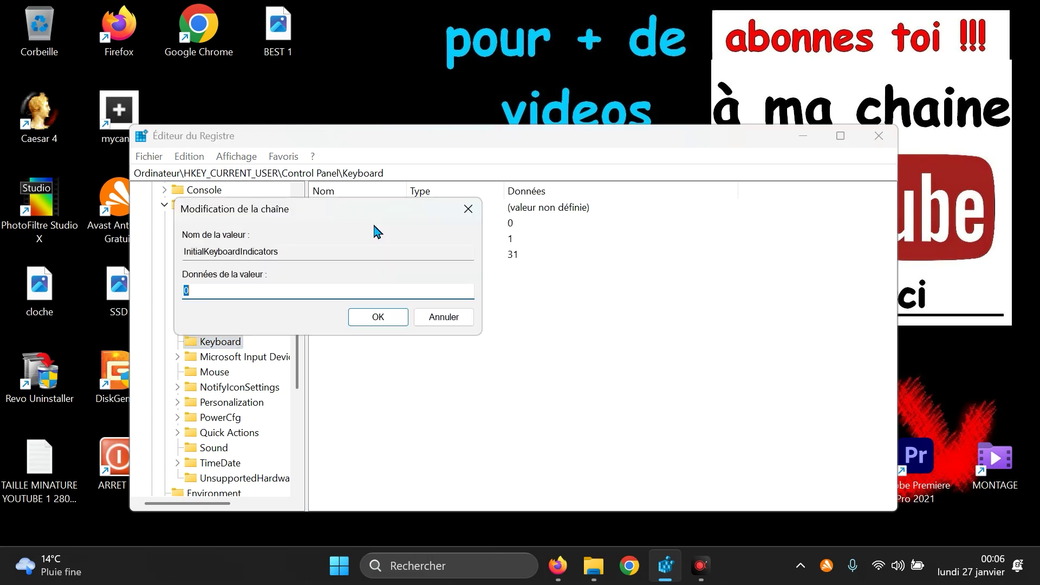
{"action": "type", "text": "2"}
{"action": "left_click", "coordinate": [381, 324]}
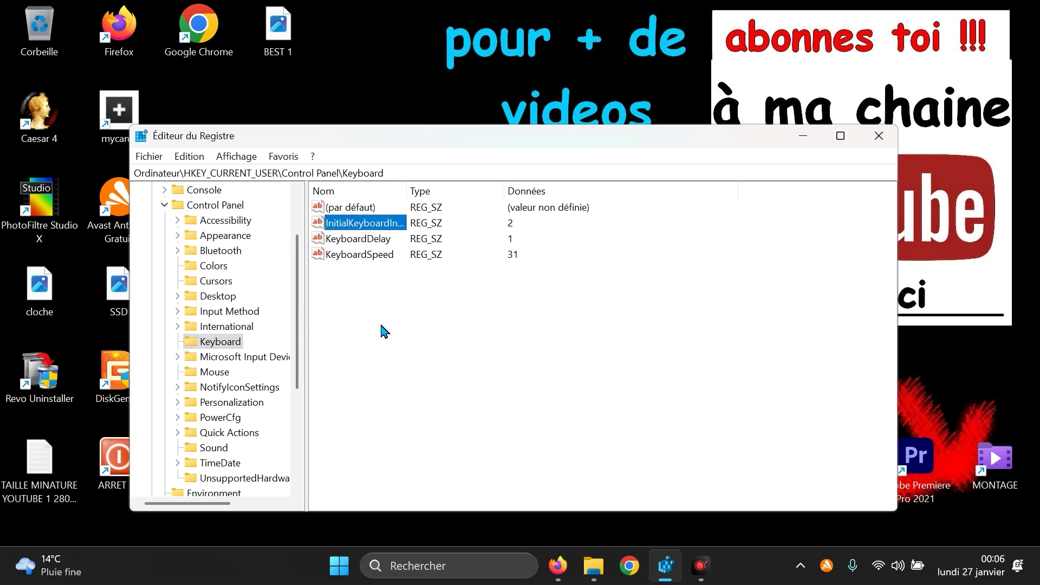
{"action": "left_click", "coordinate": [888, 142]}
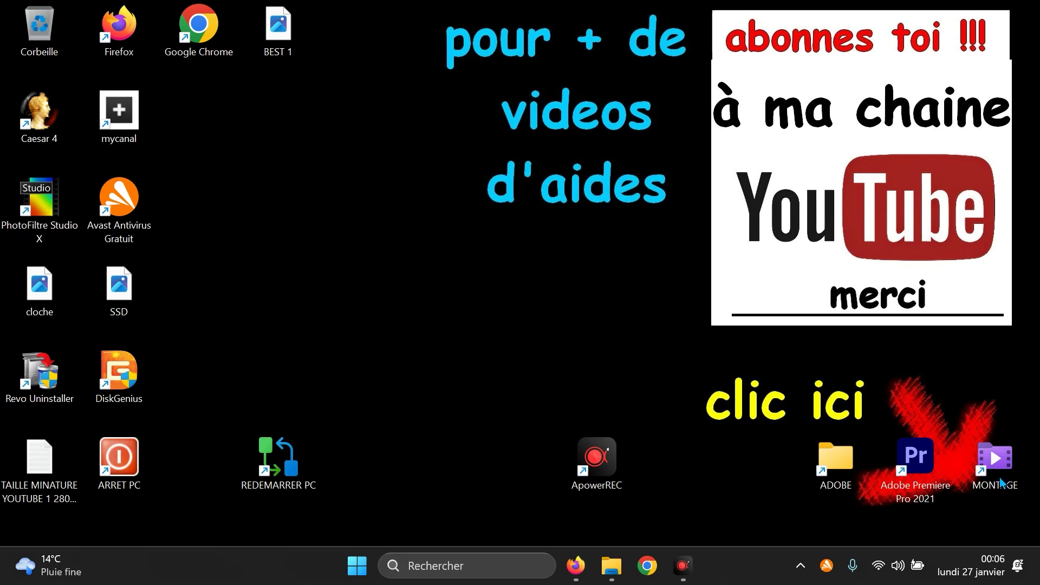
Step: Search Windows for alimen and open Choisir un mode de gestion d'alimentation
{"action": "left_click", "coordinate": [1010, 493]}
{"action": "left_click", "coordinate": [436, 566]}
{"action": "type", "text": "ali"}
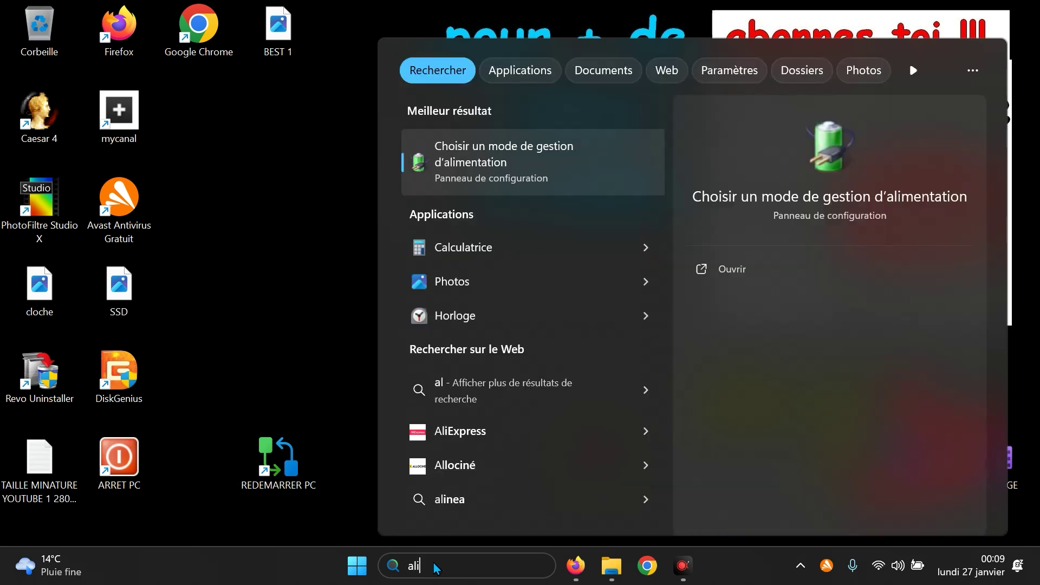
{"action": "type", "text": "men"}
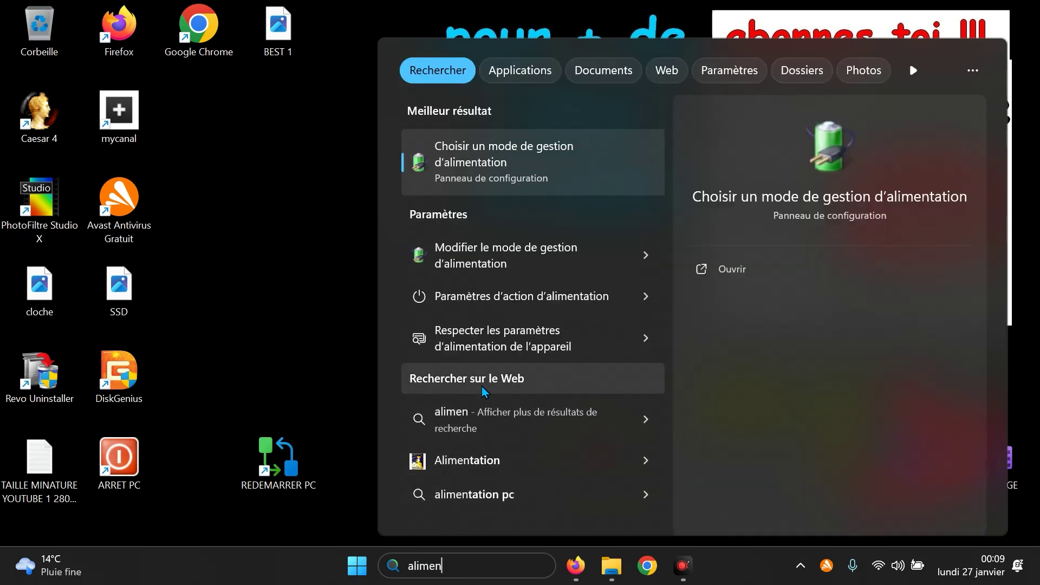
{"action": "left_click", "coordinate": [498, 174]}
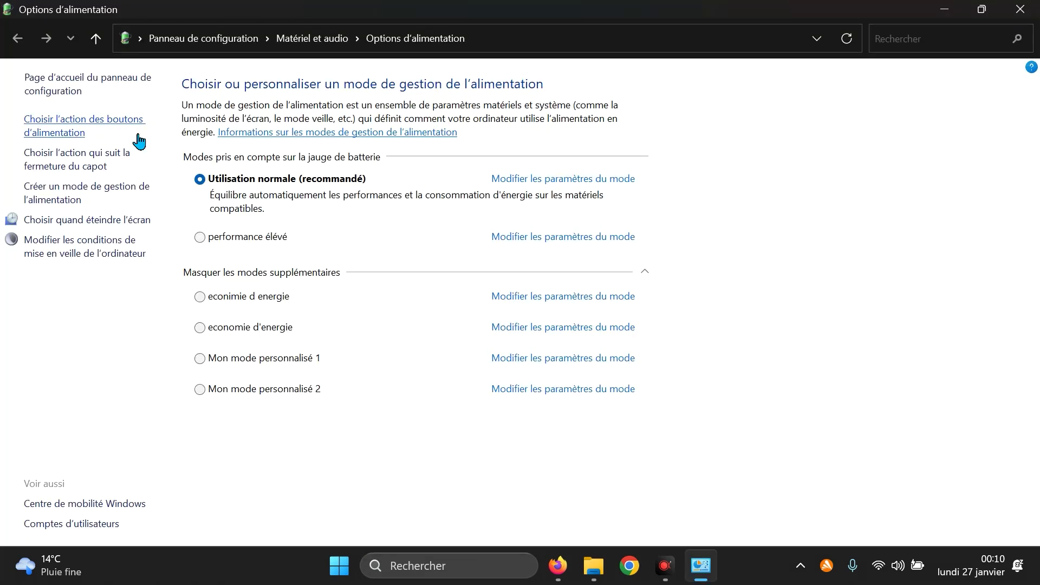
Step: In the power button action settings, unlock the unavailable options and turn off Activer le démarrage rapide
{"action": "left_click", "coordinate": [70, 121]}
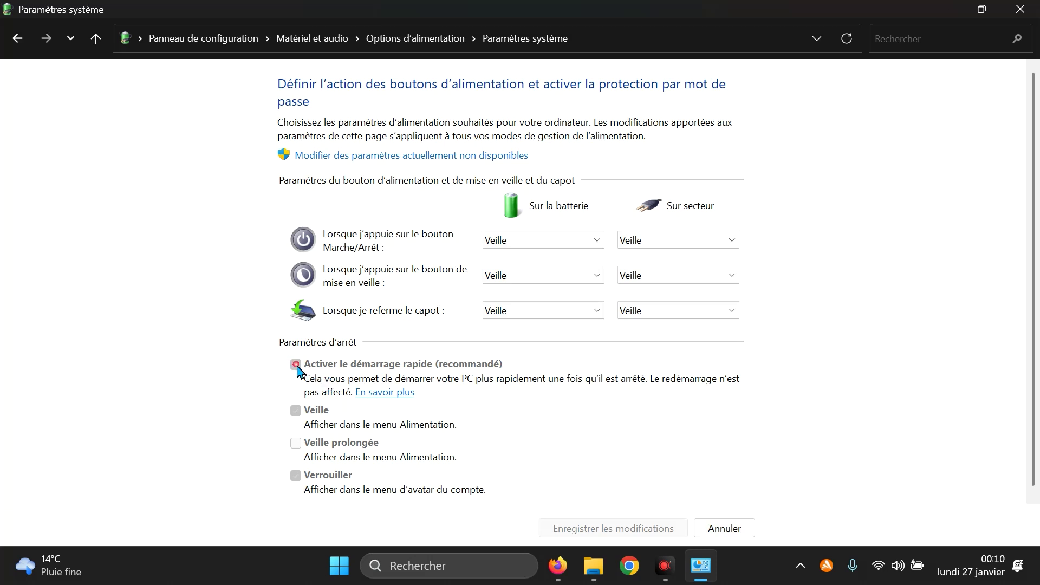
{"action": "left_click", "coordinate": [344, 160]}
{"action": "left_click", "coordinate": [322, 346]}
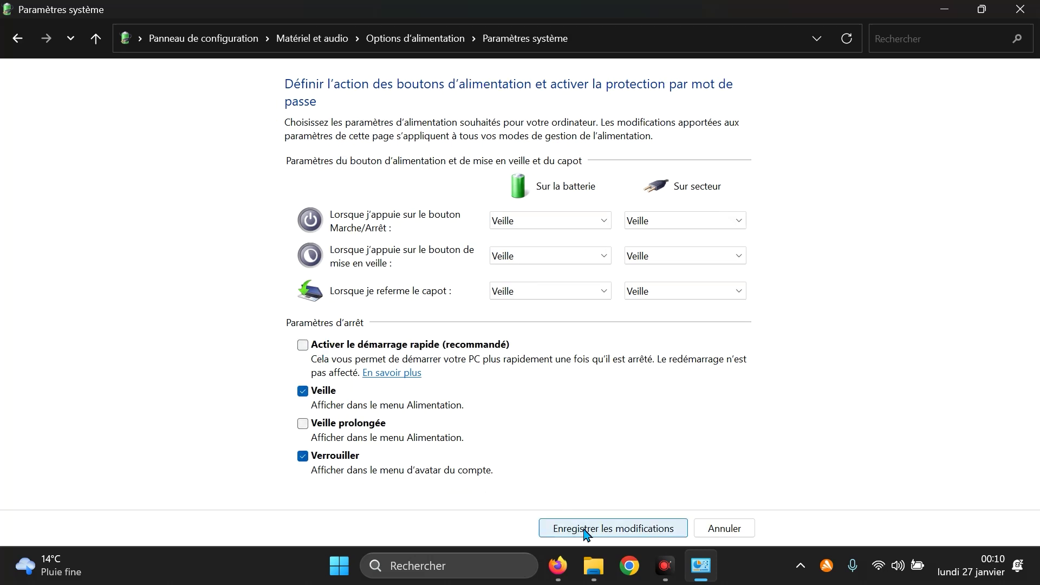